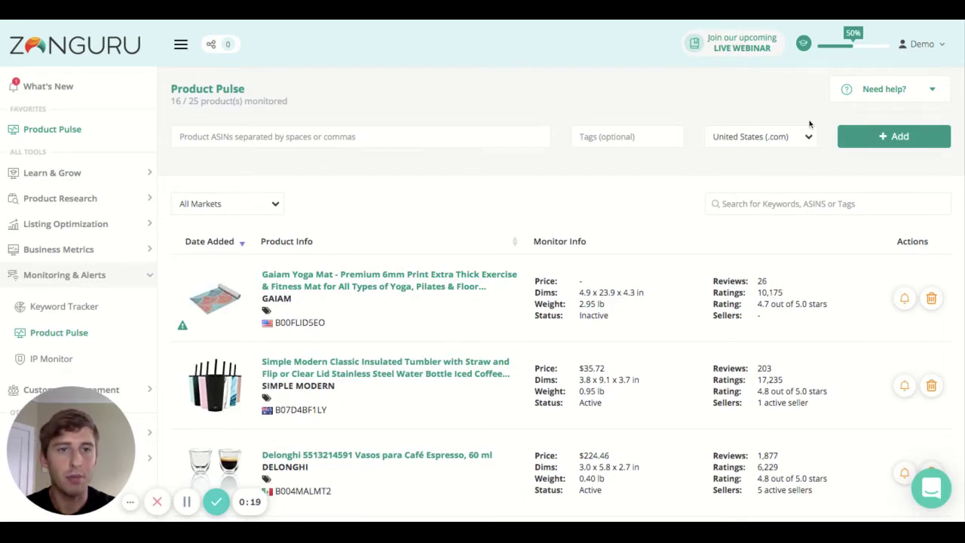
Expand the Simple Modern insulated tumbler's row in Product Pulse to show its change-event table.
scroll(574, 312, down, 1)
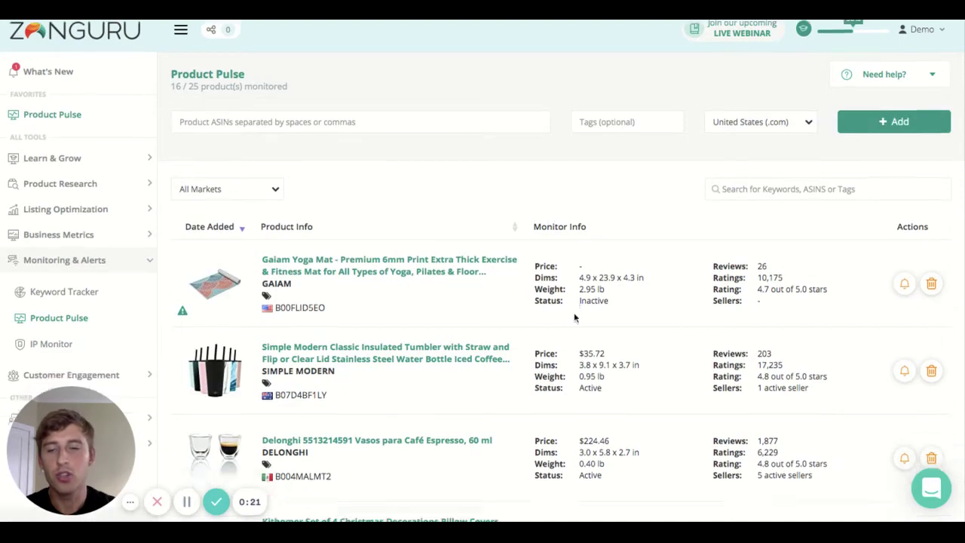
scroll(573, 313, down, 6)
scroll(574, 312, up, 4)
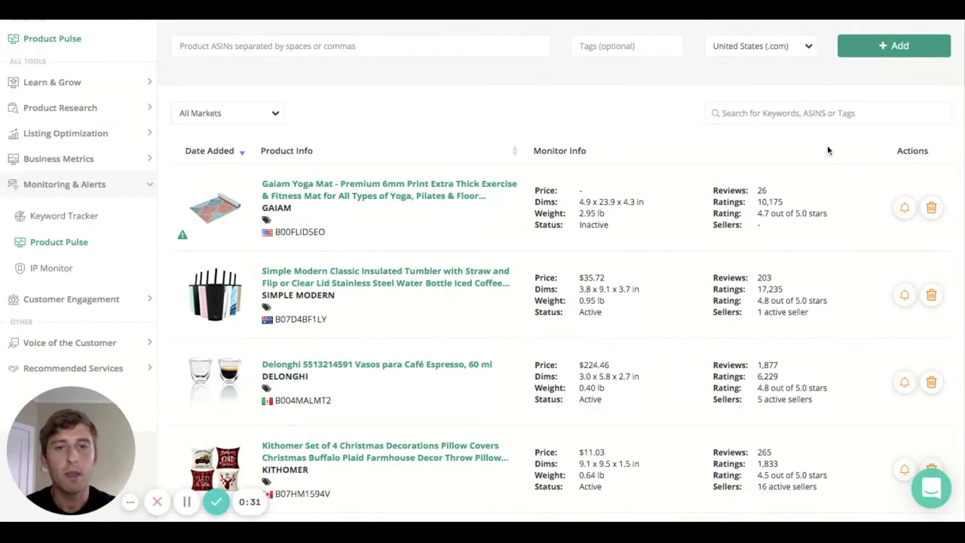
scroll(827, 148, down, 1)
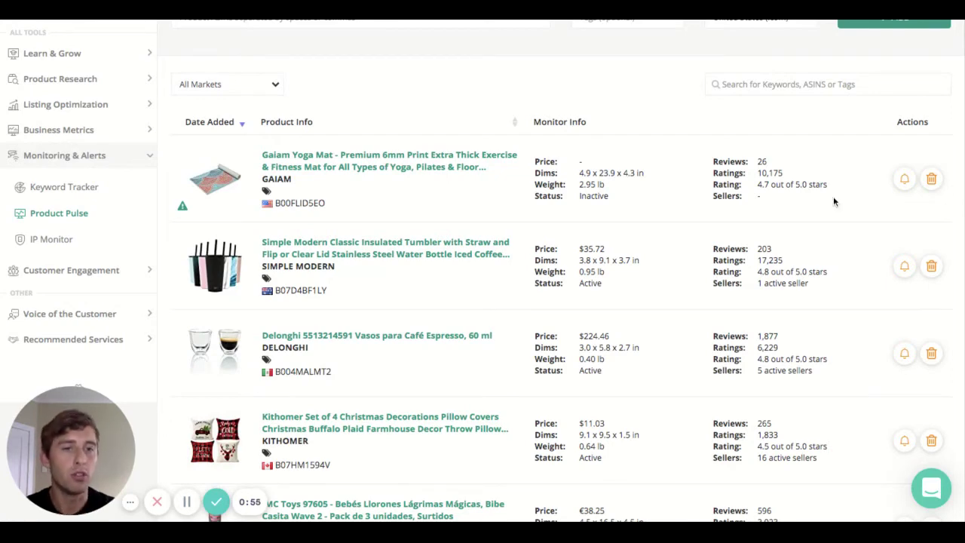
scroll(841, 218, down, 1)
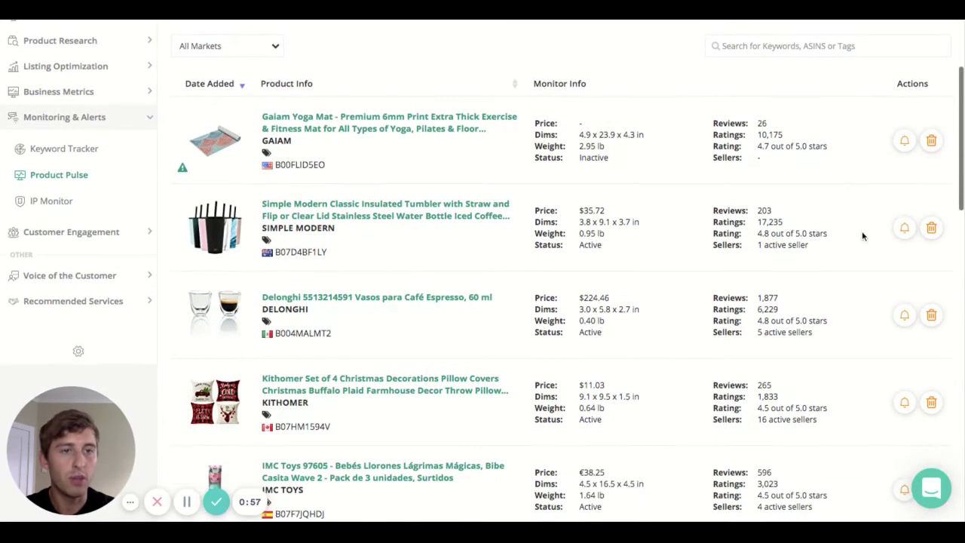
click(905, 230)
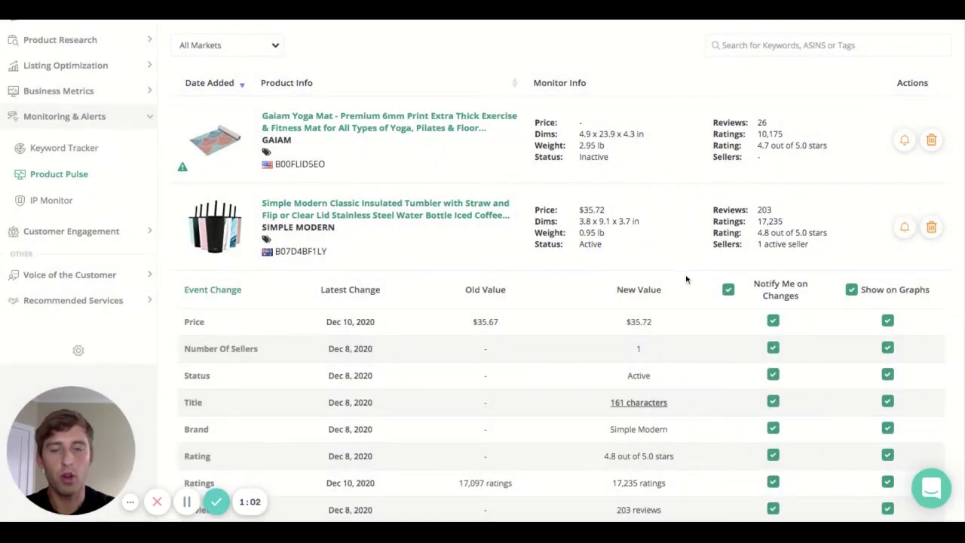
Review the tumbler's change events: price $35.67 to $35.72 and ratings 17,097 to 17,235.
scroll(686, 279, down, 3)
scroll(686, 280, down, 1)
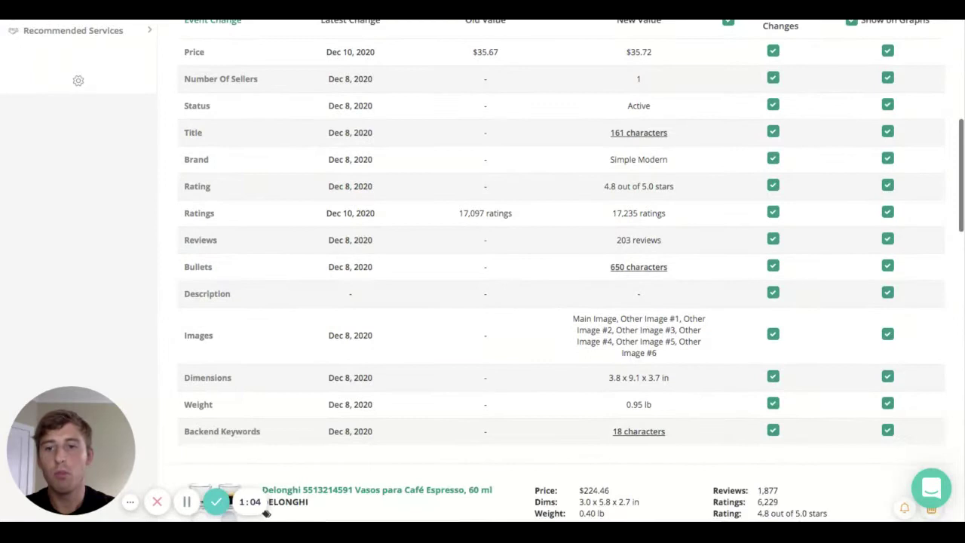
scroll(686, 280, up, 1)
scroll(686, 279, up, 1)
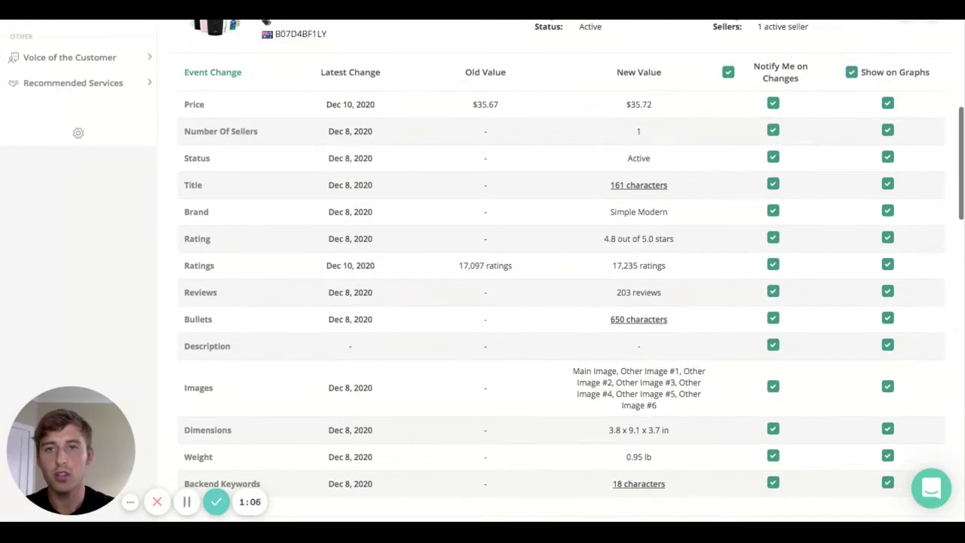
scroll(561, 268, down, 1)
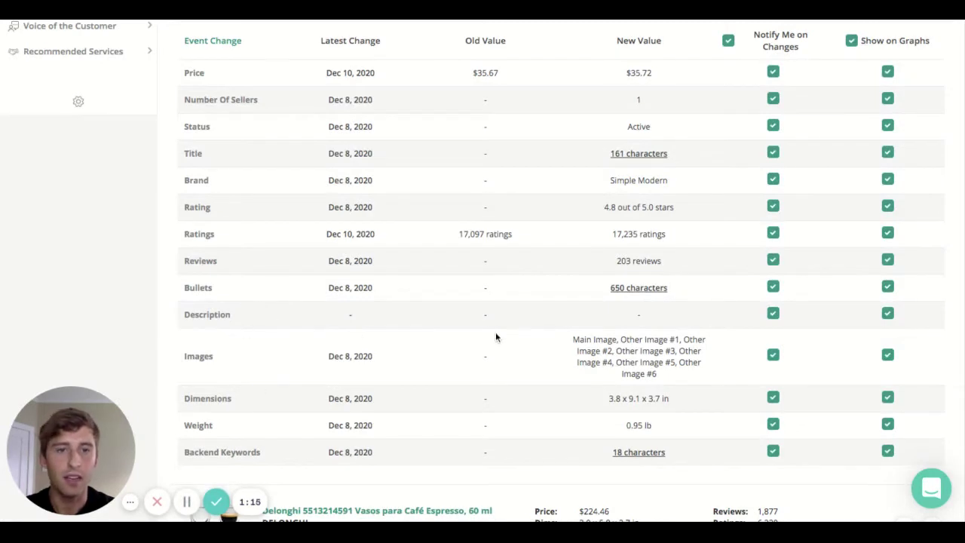
scroll(691, 236, up, 1)
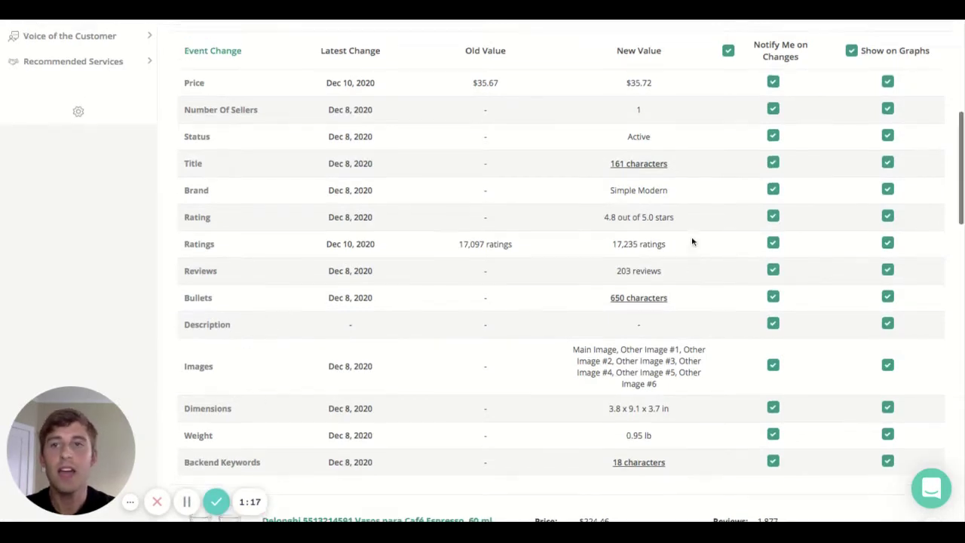
scroll(691, 236, down, 1)
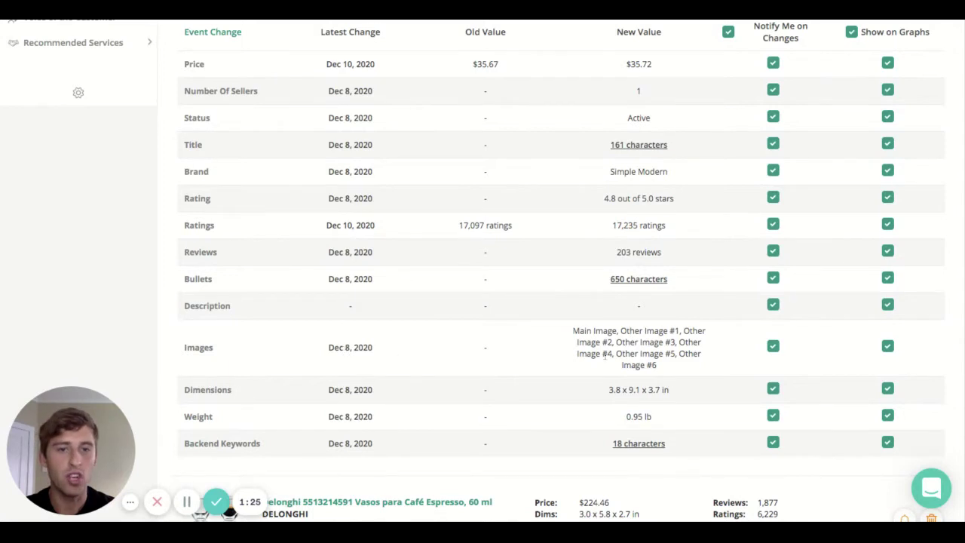
scroll(594, 284, up, 1)
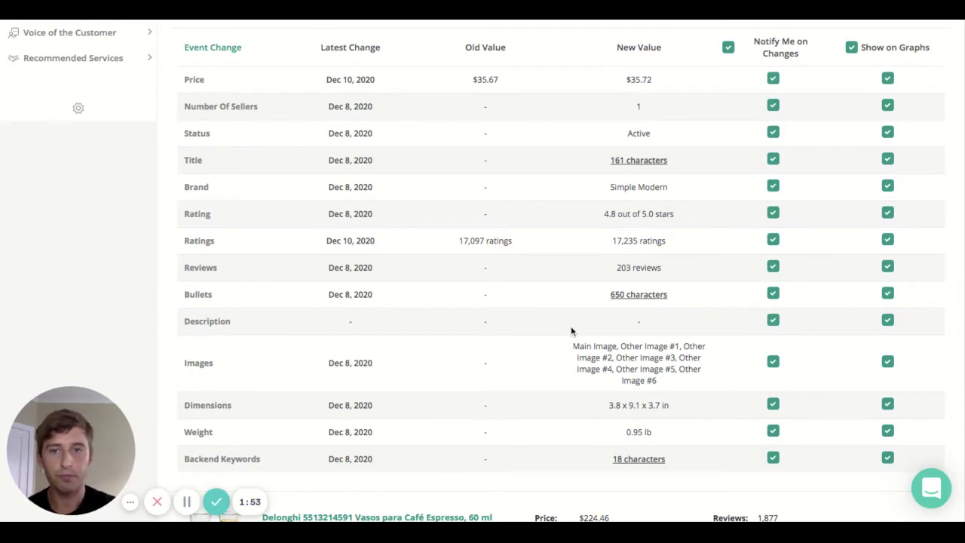
scroll(571, 329, up, 1)
scroll(571, 329, down, 2)
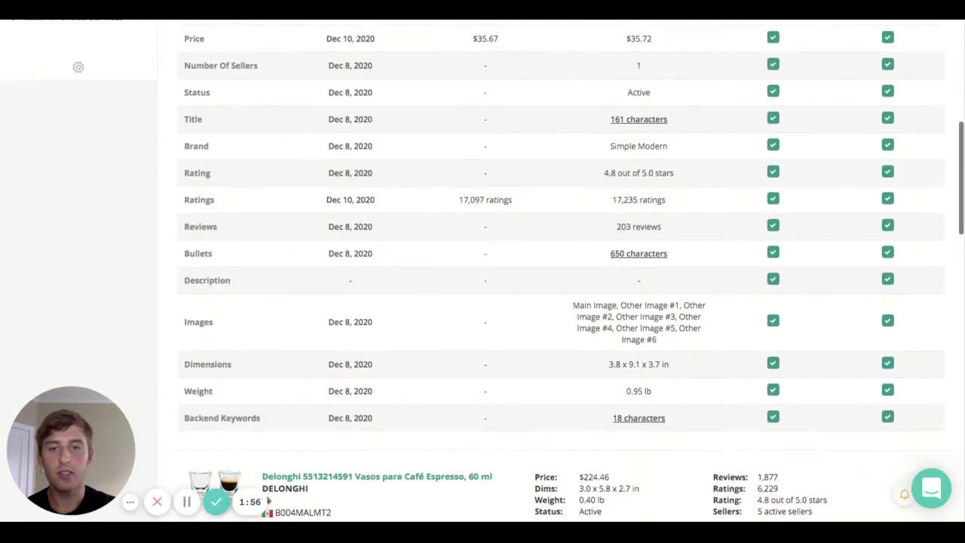
scroll(571, 326, up, 1)
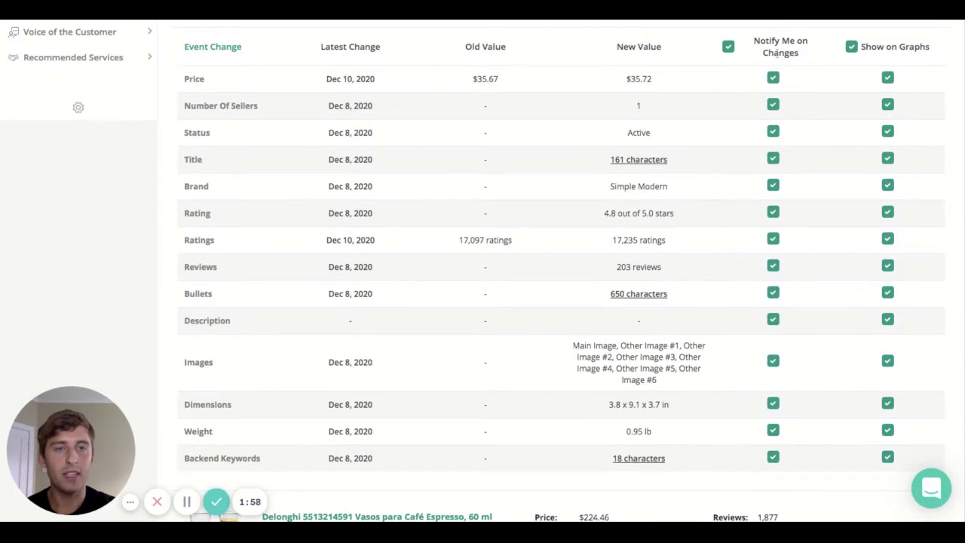
Limit tumbler alerts to Backend Keywords, Weight, Dimensions, Images, Number Of Sellers and Brand changes.
click(729, 48)
scroll(750, 85, down, 1)
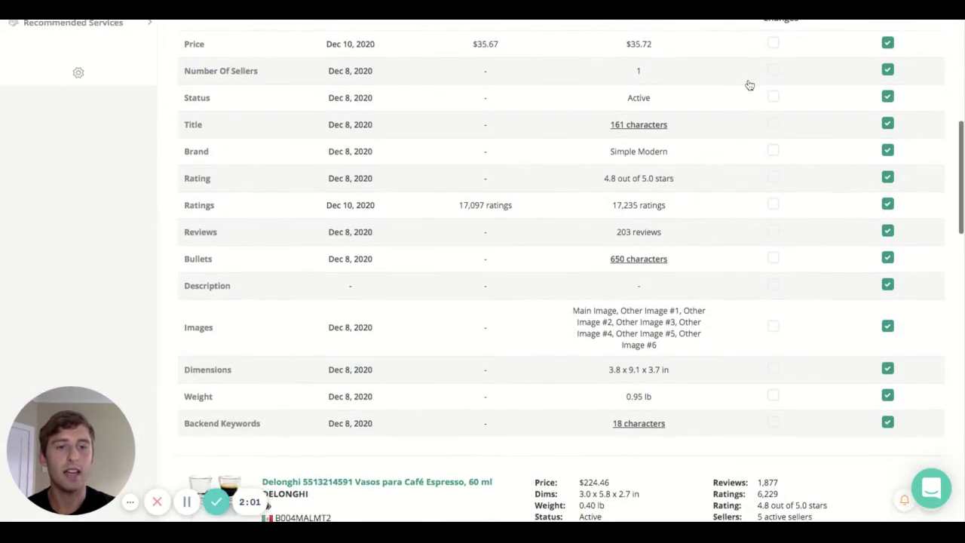
scroll(750, 85, up, 1)
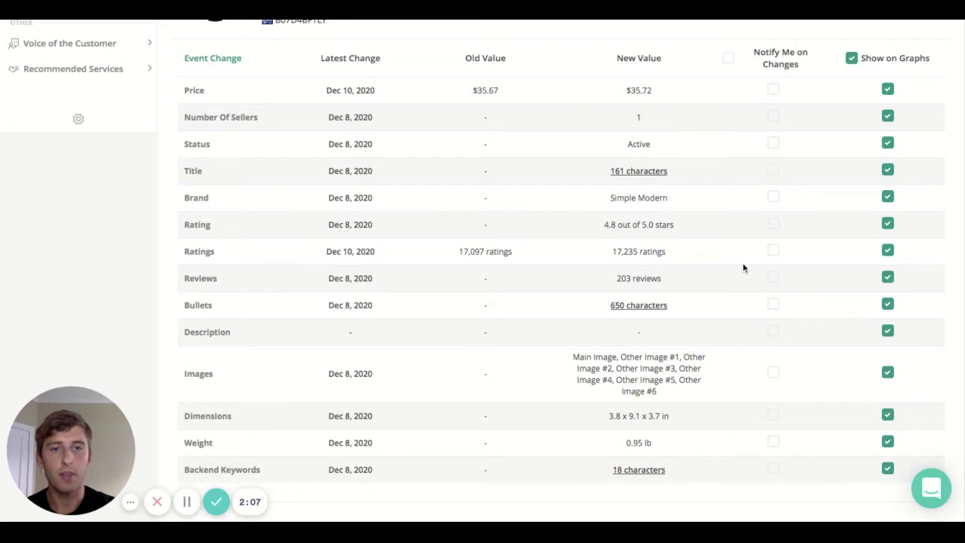
scroll(741, 293, down, 1)
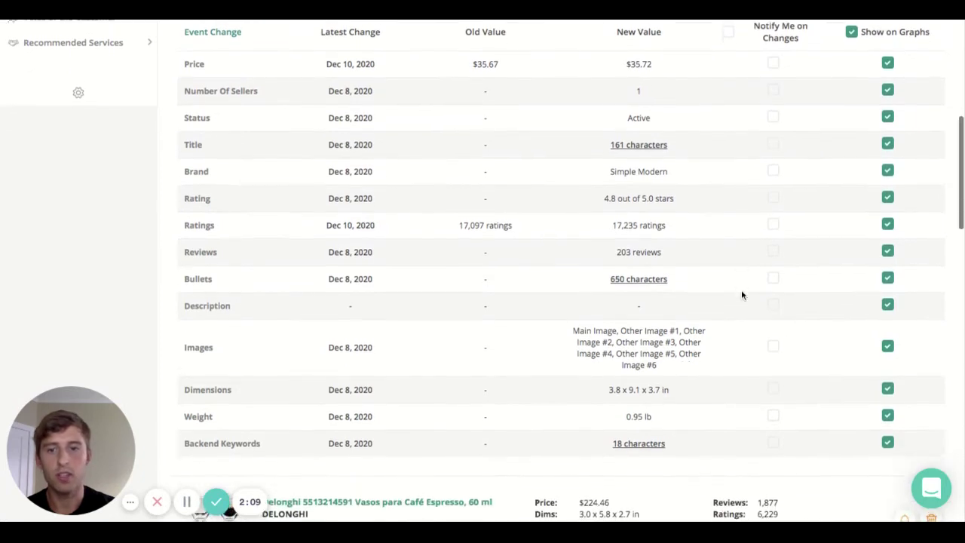
scroll(741, 290, up, 1)
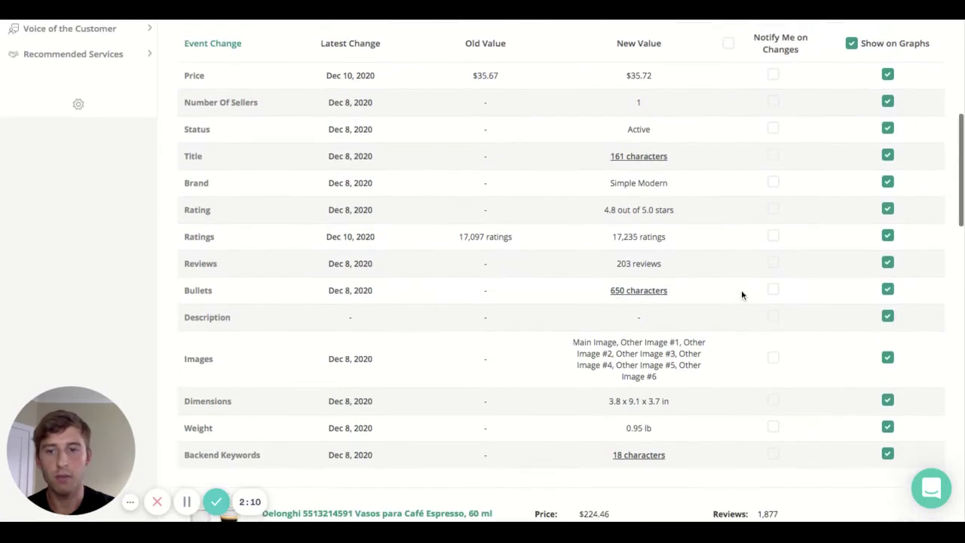
click(774, 455)
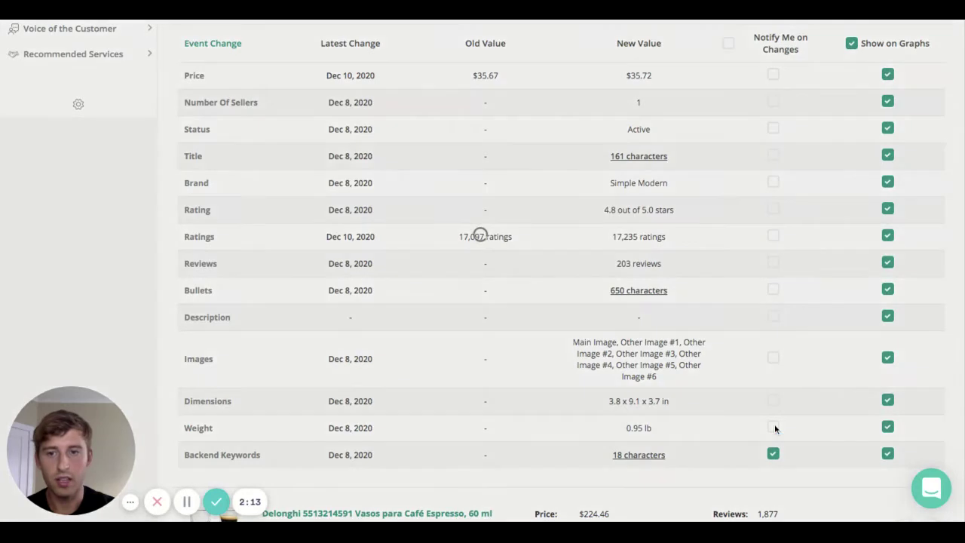
click(775, 427)
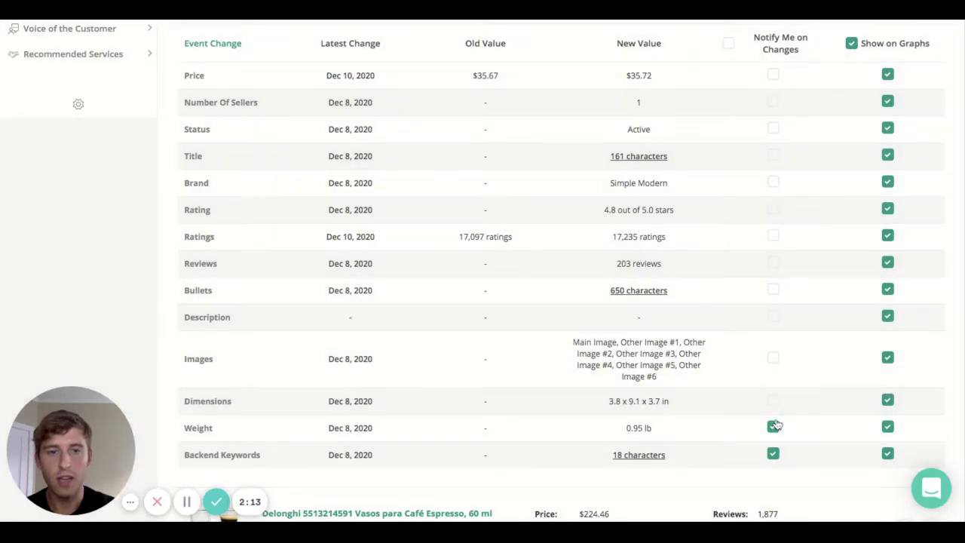
click(774, 400)
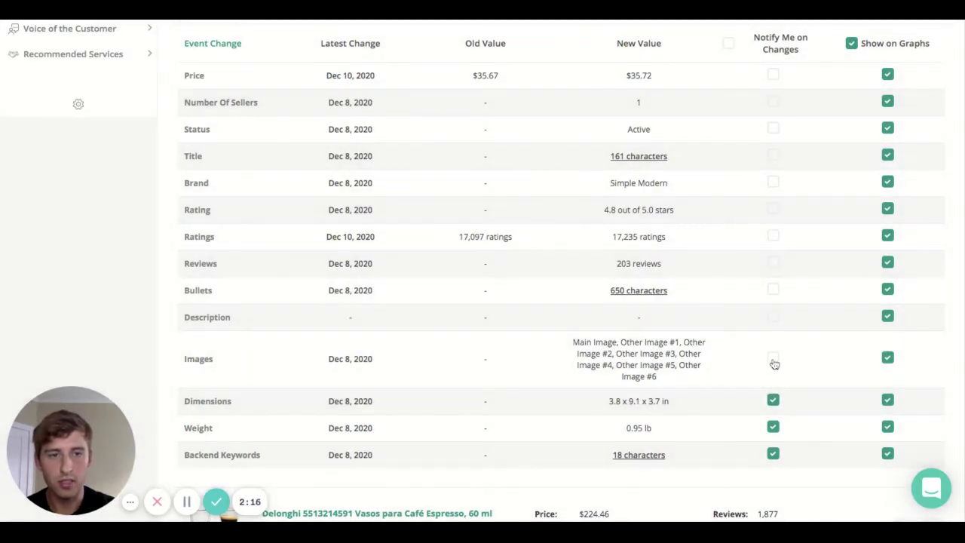
click(774, 359)
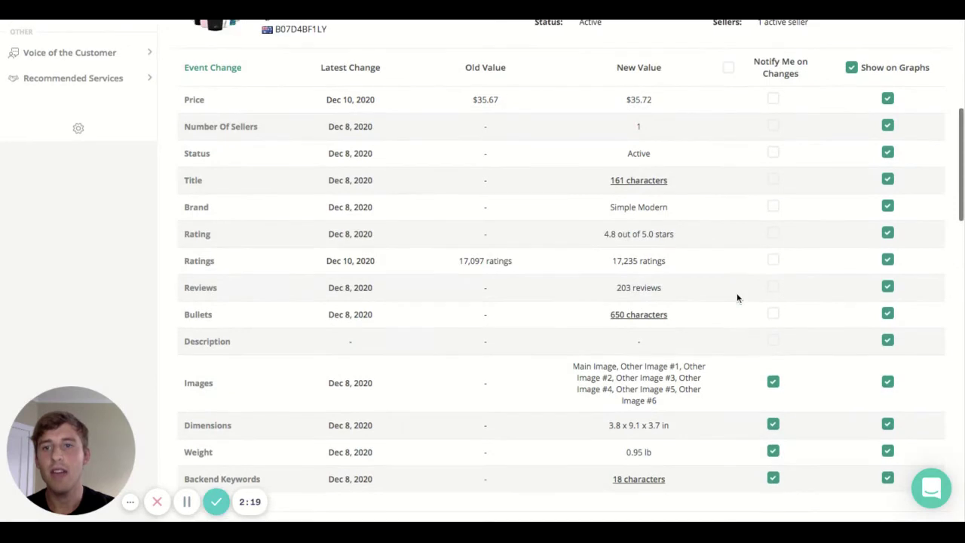
click(773, 127)
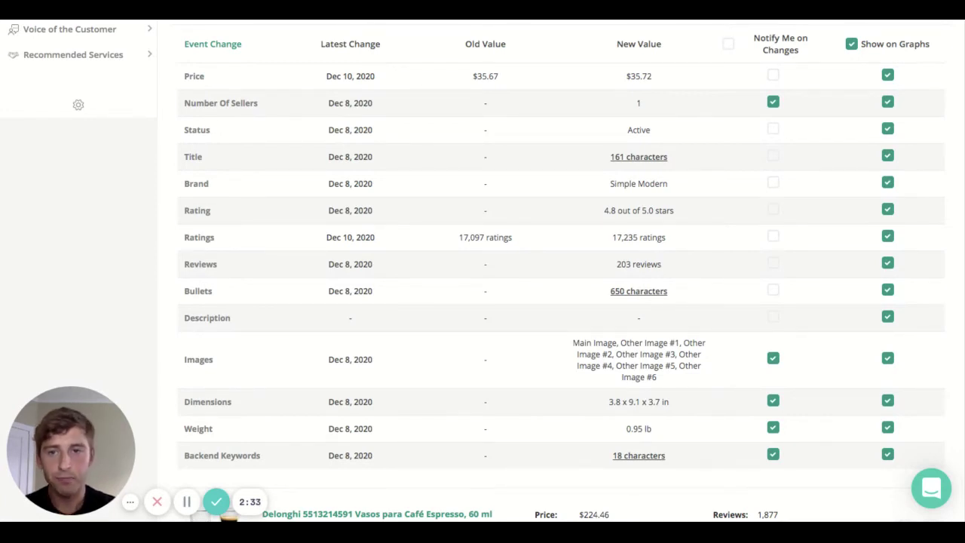
click(773, 185)
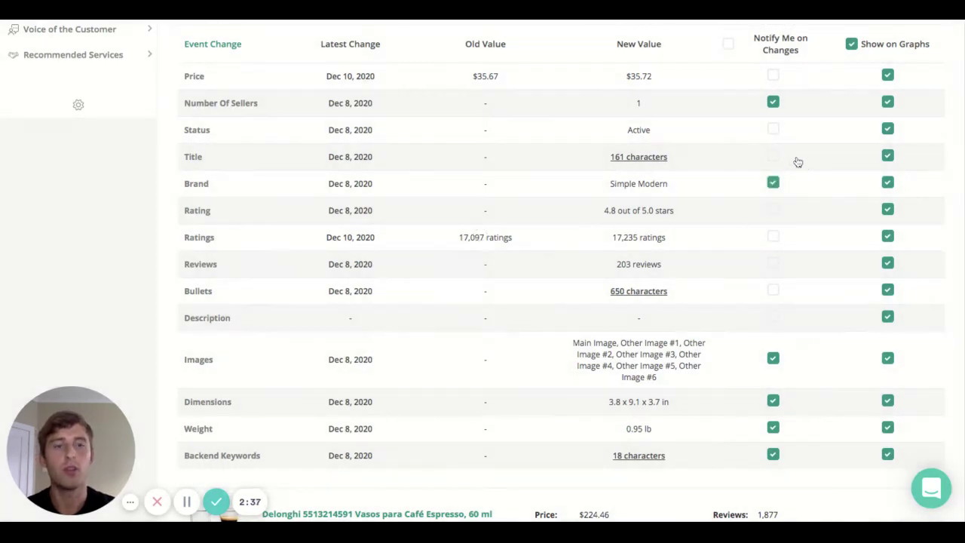
Turn on Show on Graphs for every tracked tumbler event.
scroll(804, 164, up, 1)
scroll(804, 164, down, 1)
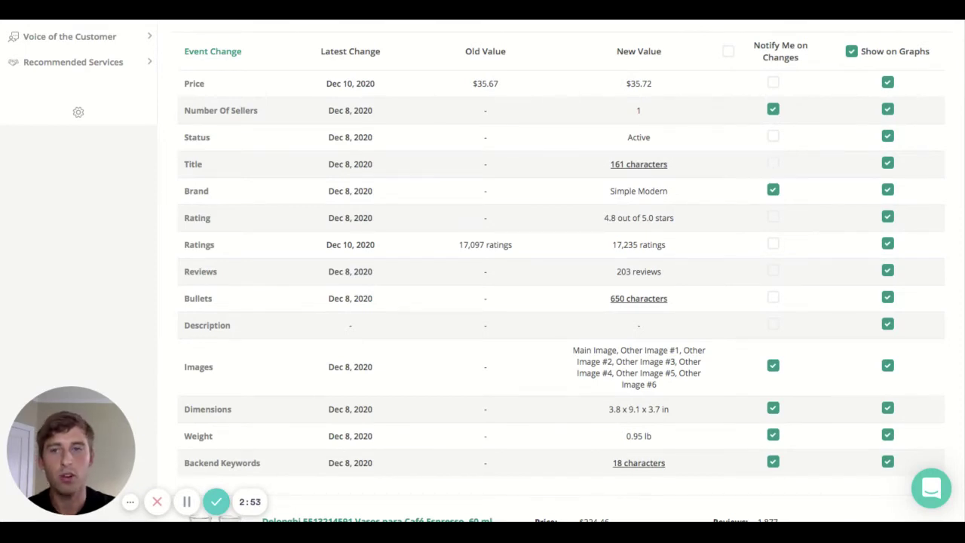
scroll(483, 271, down, 1)
scroll(483, 272, up, 2)
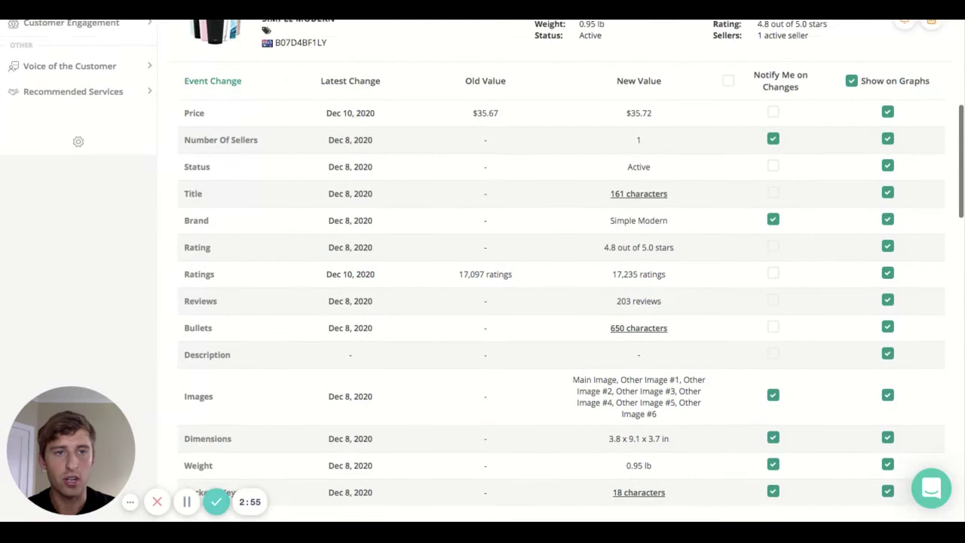
scroll(483, 272, down, 1)
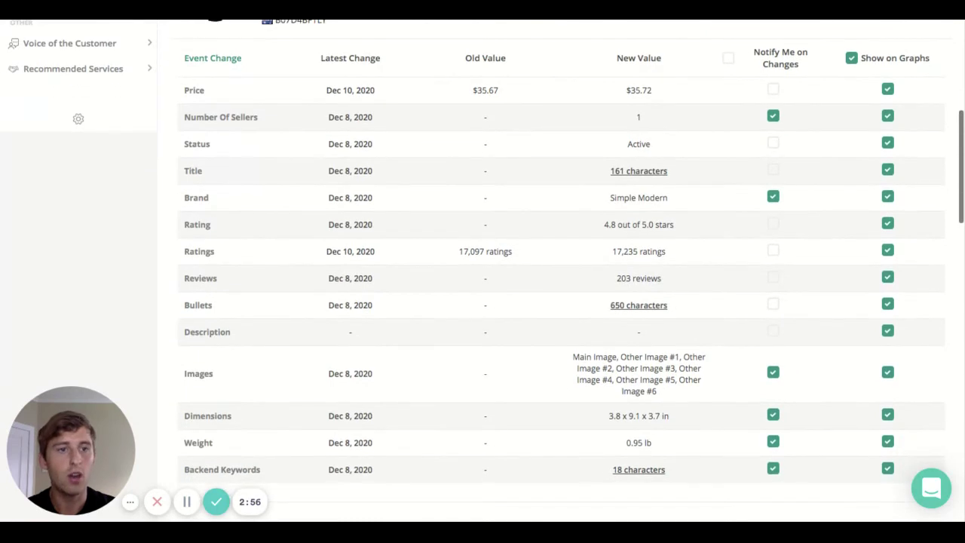
click(852, 58)
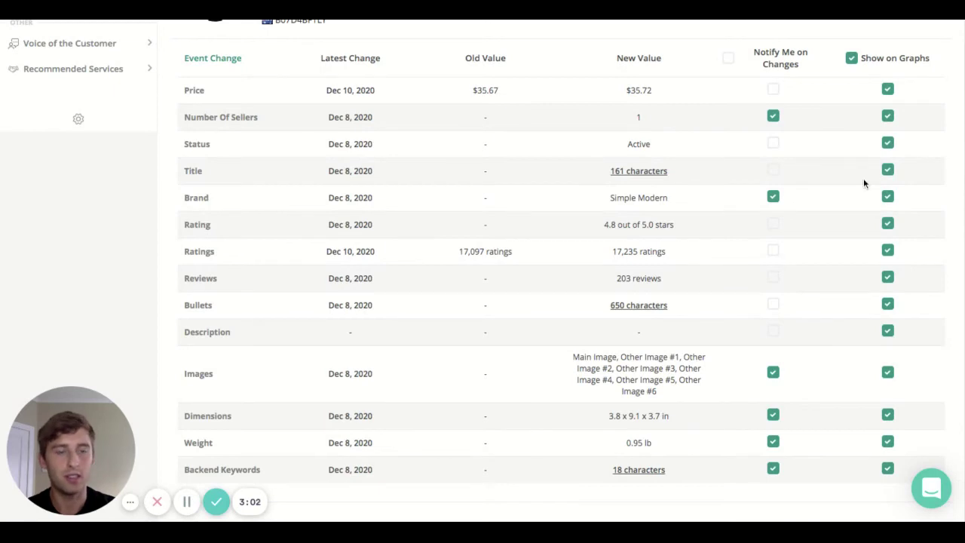
scroll(864, 183, down, 1)
scroll(864, 183, up, 2)
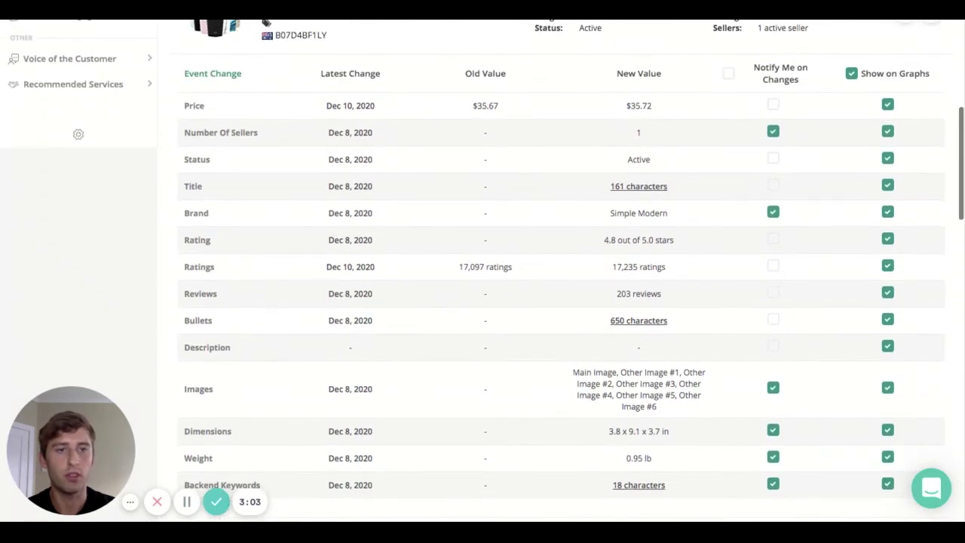
scroll(562, 301, up, 3)
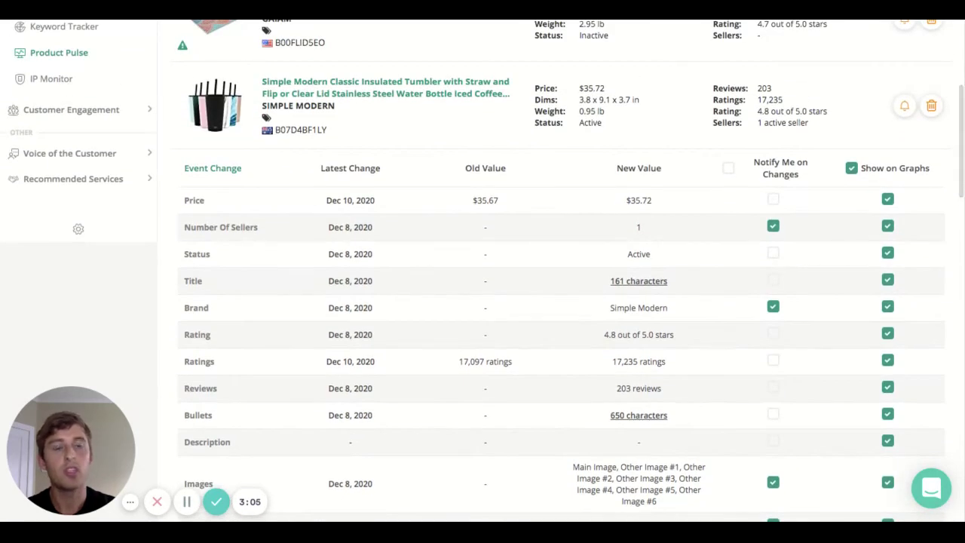
scroll(561, 302, down, 2)
scroll(561, 301, down, 4)
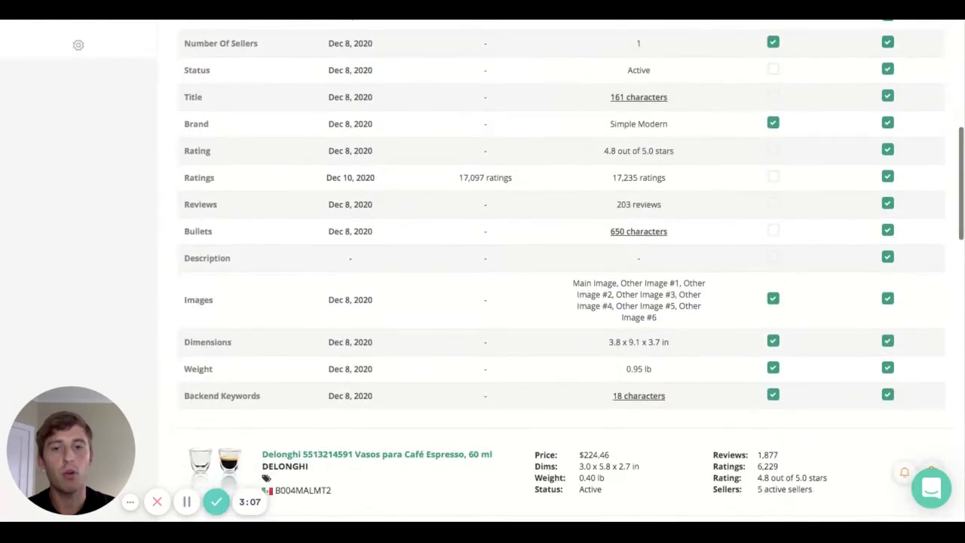
scroll(561, 301, down, 1)
scroll(561, 301, up, 4)
scroll(561, 301, down, 2)
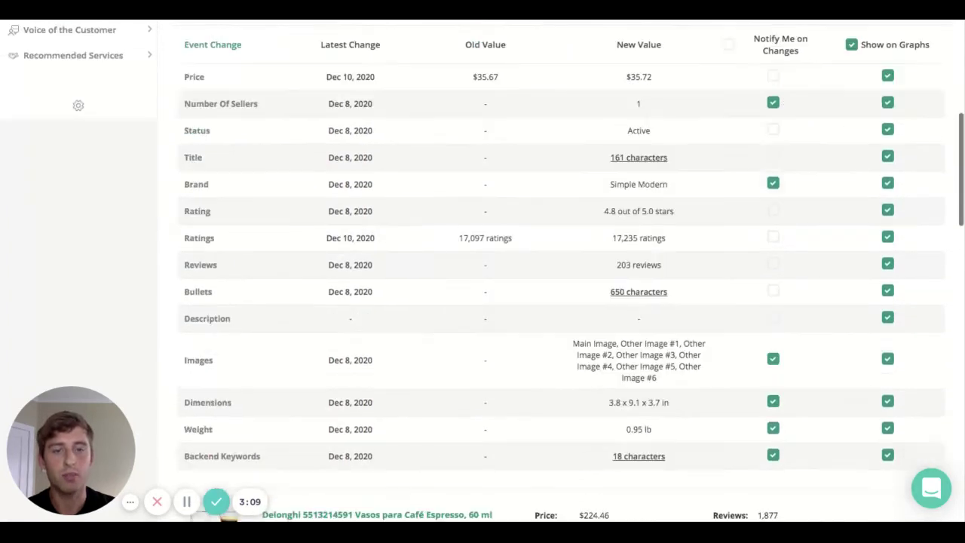
scroll(541, 297, down, 6)
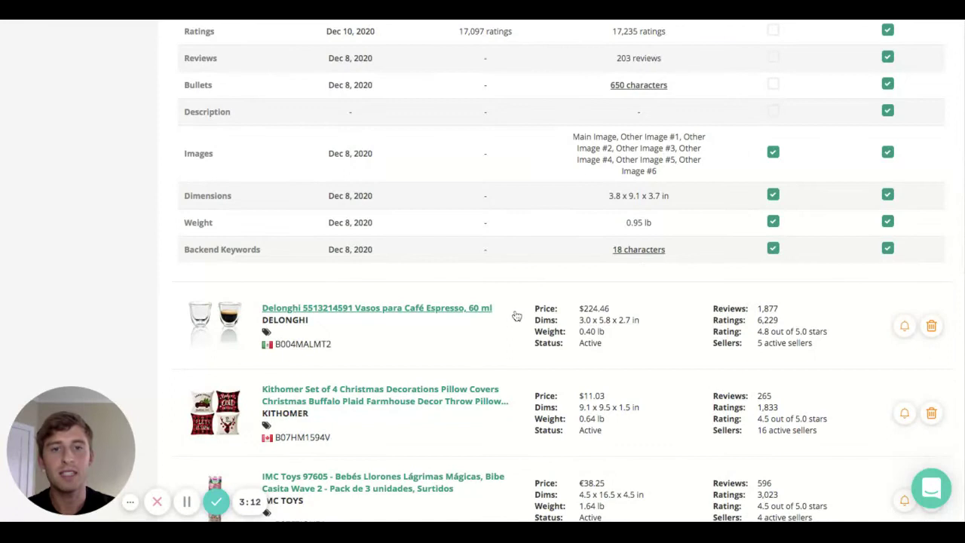
Expand the Delonghi espresso glasses' Event Change table, review it, and return to the list's top.
click(905, 327)
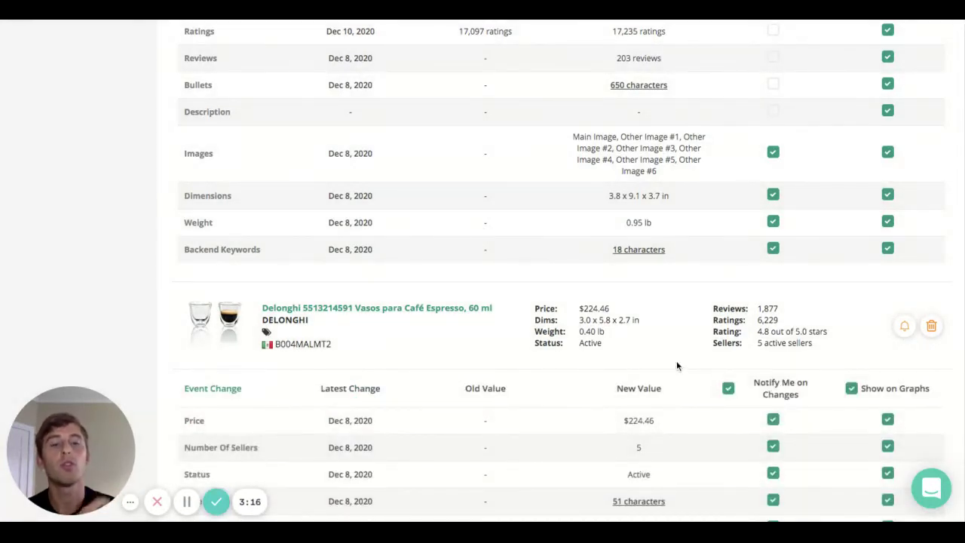
scroll(677, 361, down, 8)
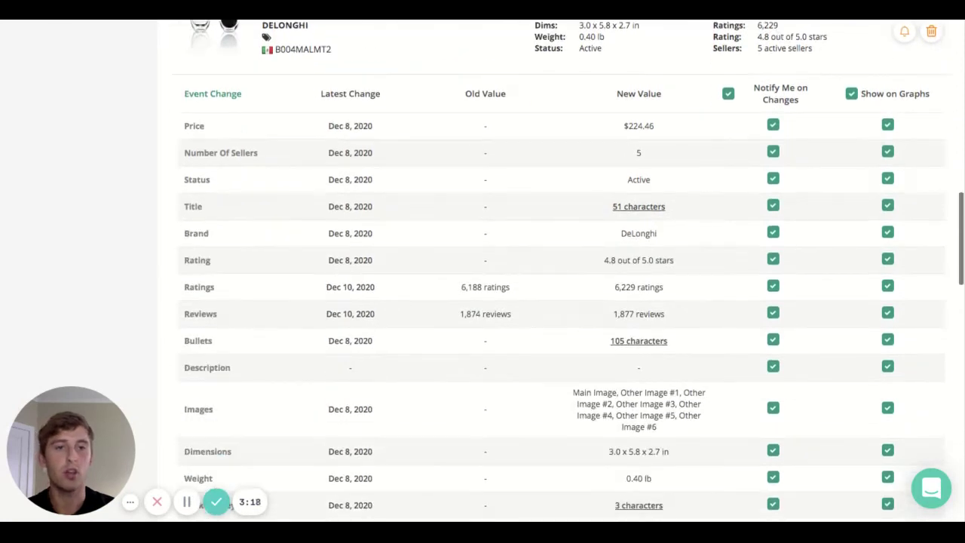
scroll(562, 269, down, 1)
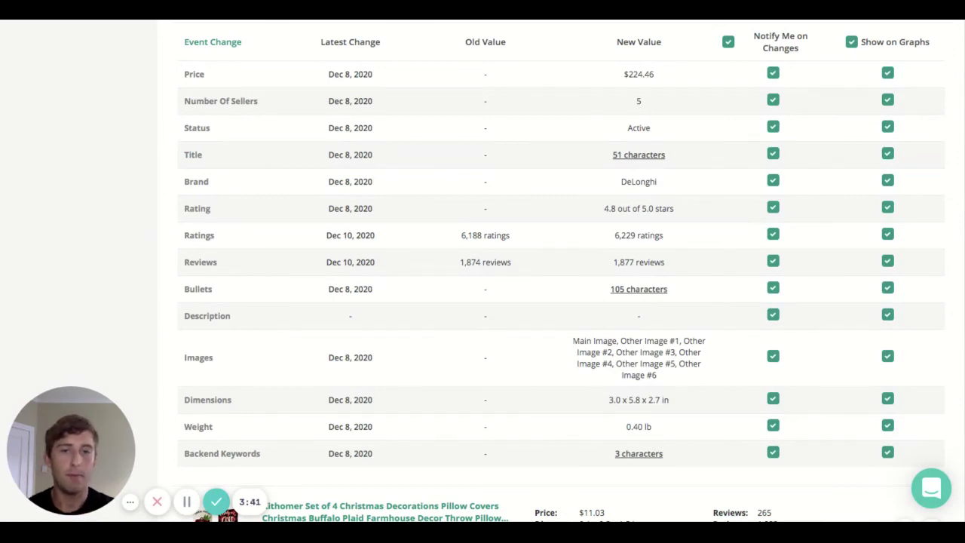
scroll(561, 272, up, 2)
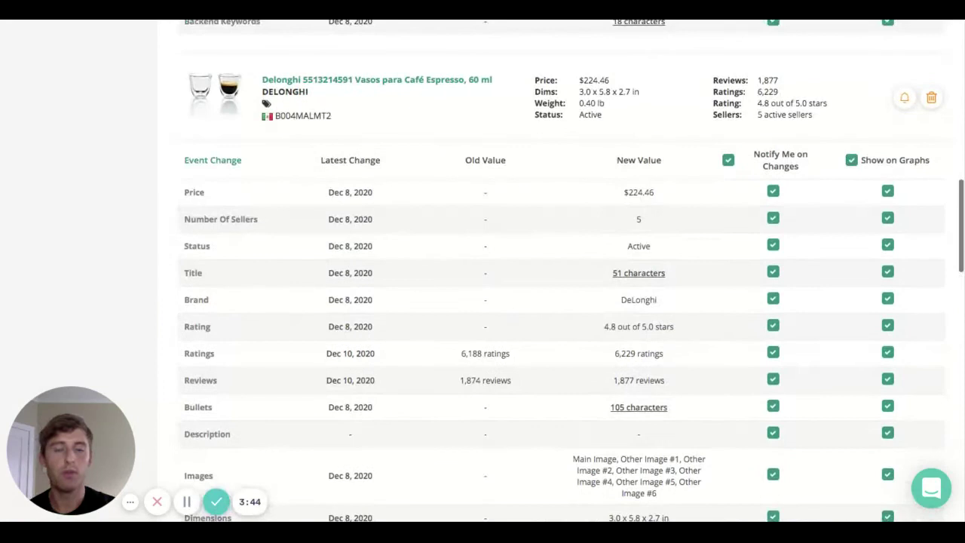
scroll(561, 272, up, 1)
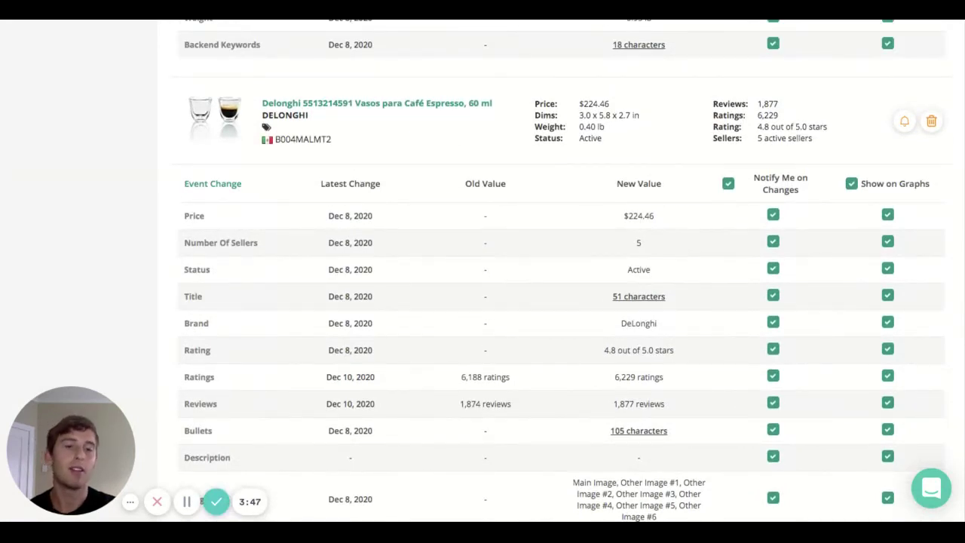
scroll(561, 301, up, 15)
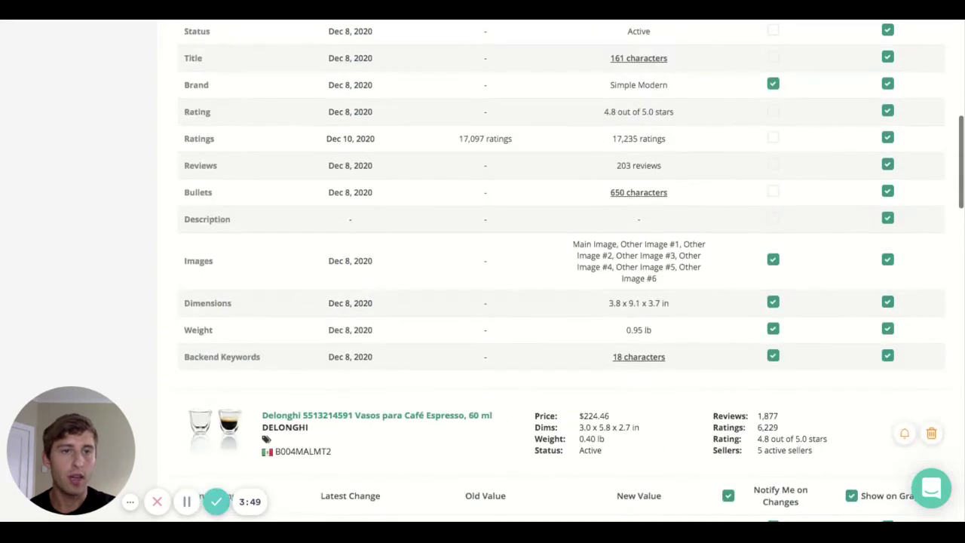
scroll(561, 302, up, 2)
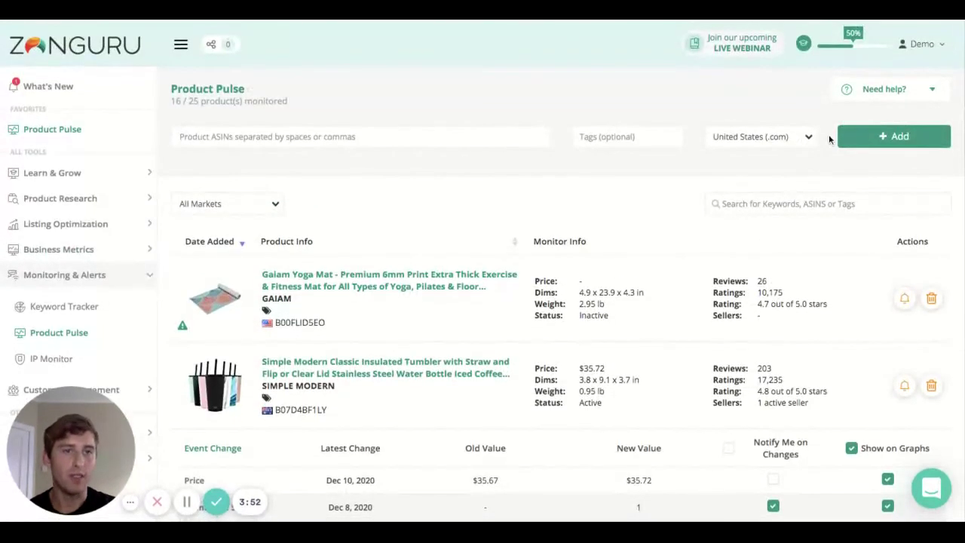
In the Demo account's Notifications settings, keep Product Pulse emails enabled for the notification address.
click(932, 48)
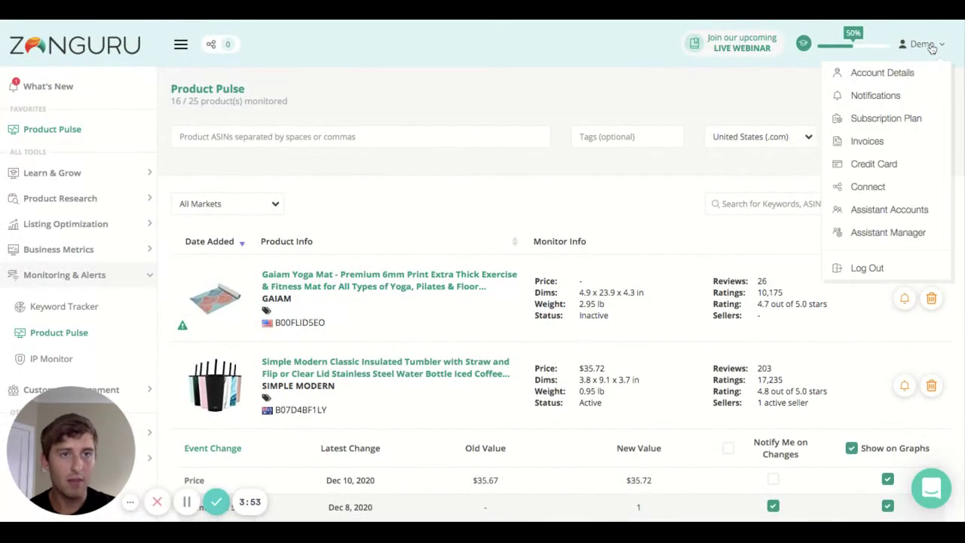
click(879, 96)
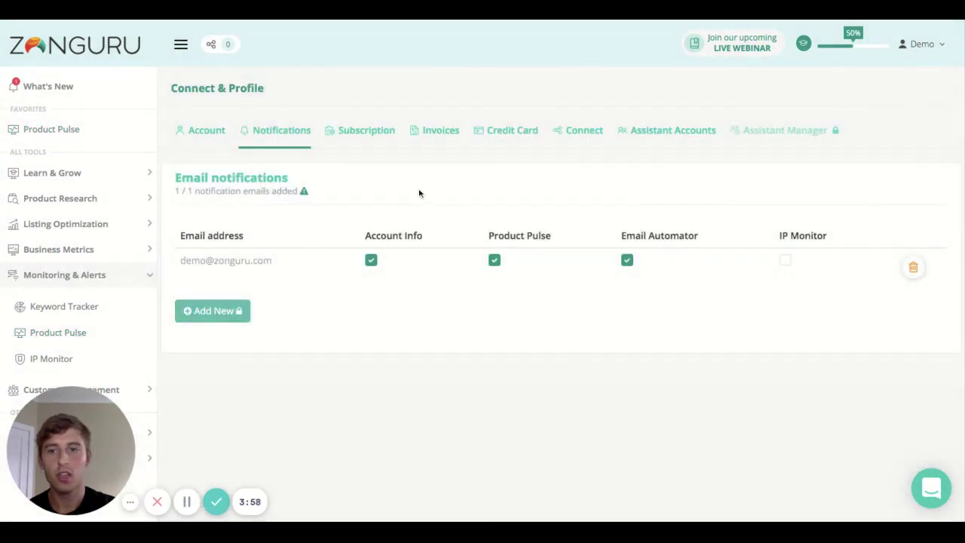
click(495, 261)
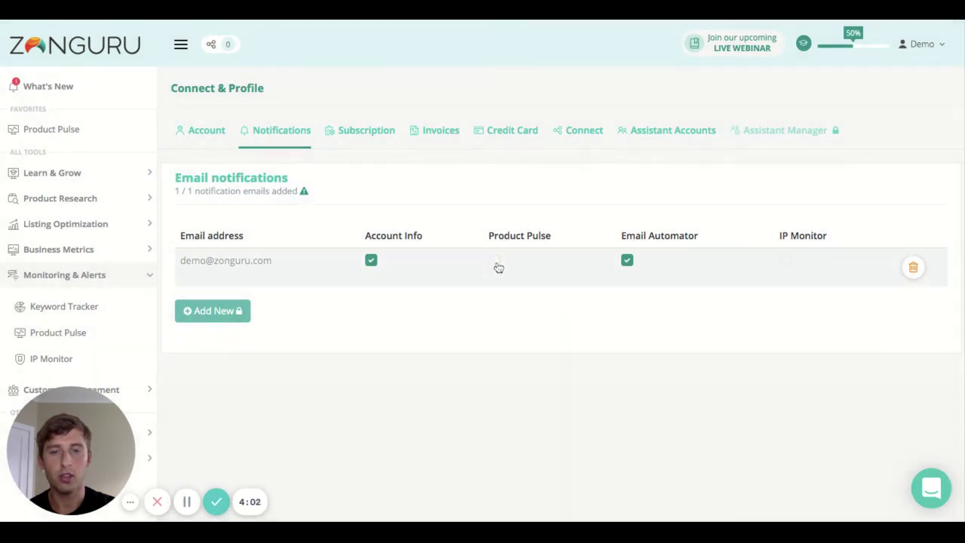
click(495, 261)
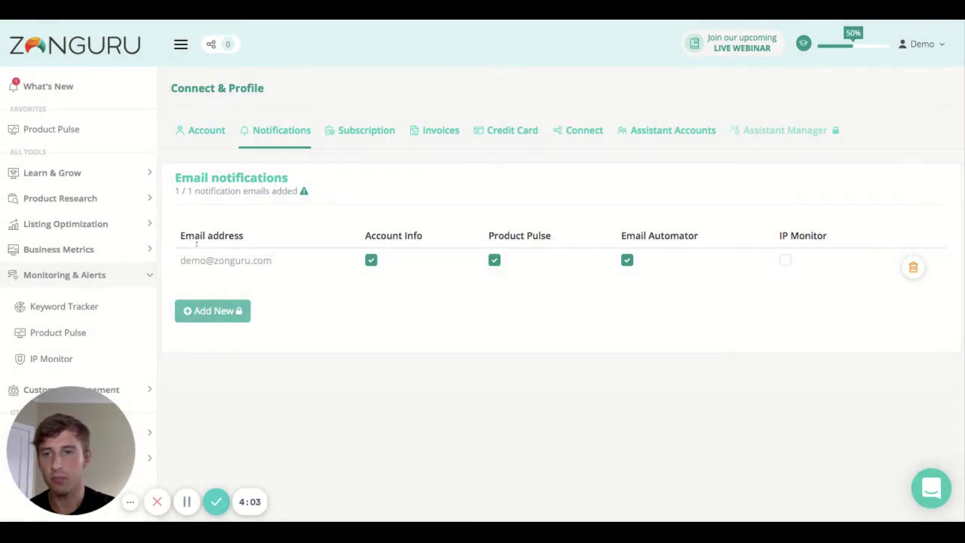
scroll(100, 307, down, 1)
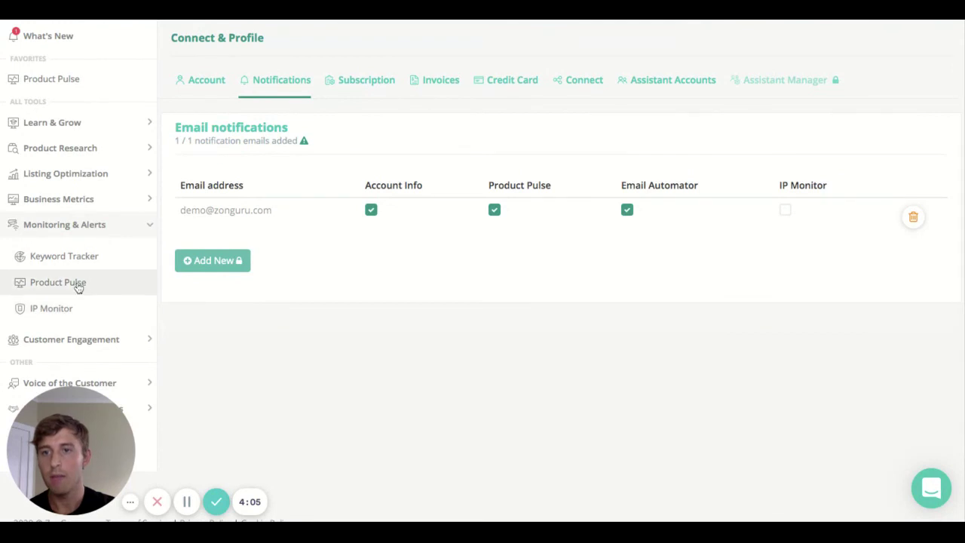
Return to the Product Pulse list from the Monitoring & Alerts sidebar.
click(78, 282)
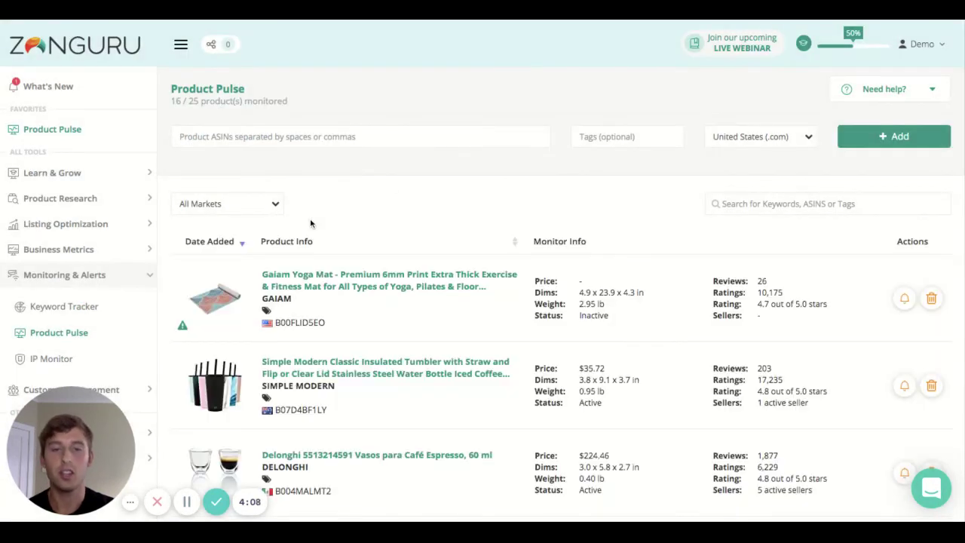